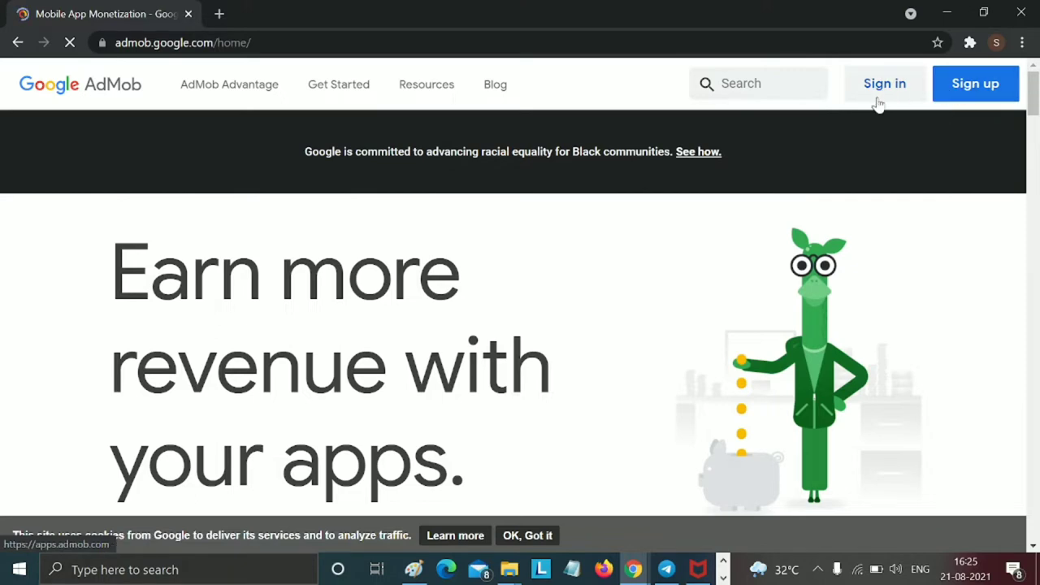
Sign in from the AdMob homepage to open the account sign-up page
left_click(880, 95)
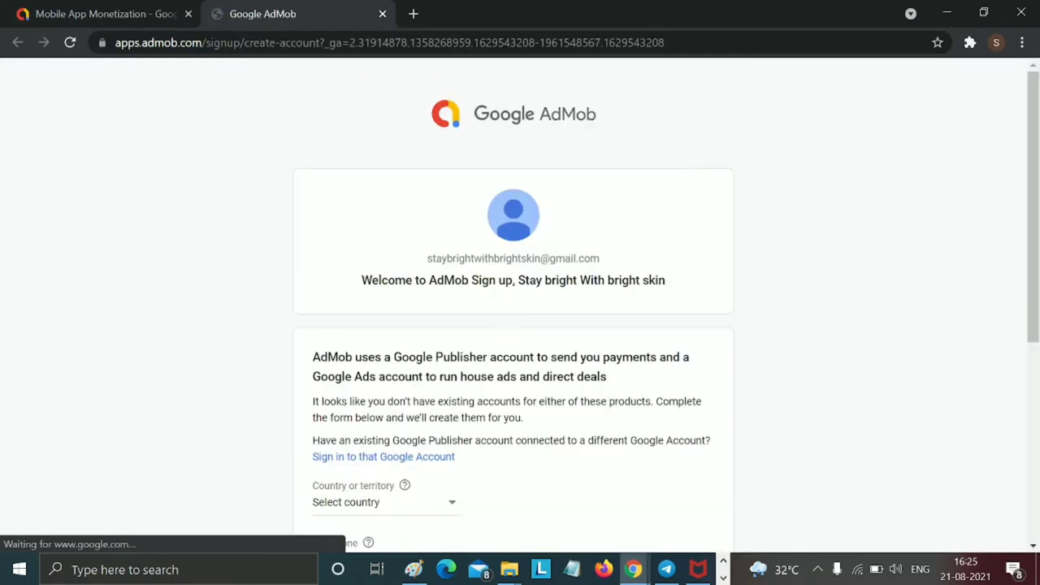
Choose Bangladesh as the country, (UTC+06:00) Dhaka as the time zone, and US Dollar billing
scroll(513, 325, "down", 2)
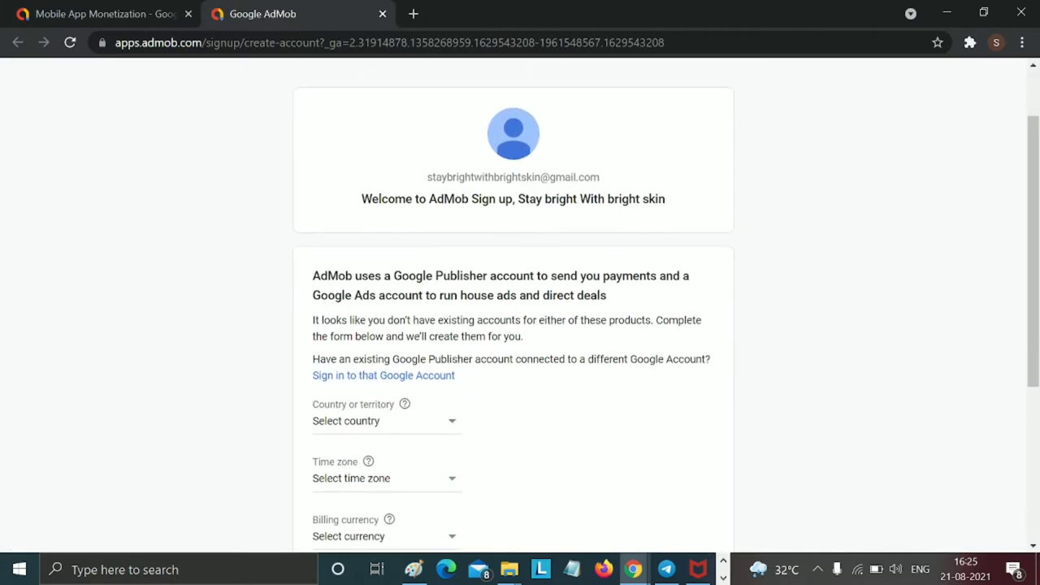
left_click(435, 430)
scroll(435, 338, "down", 14)
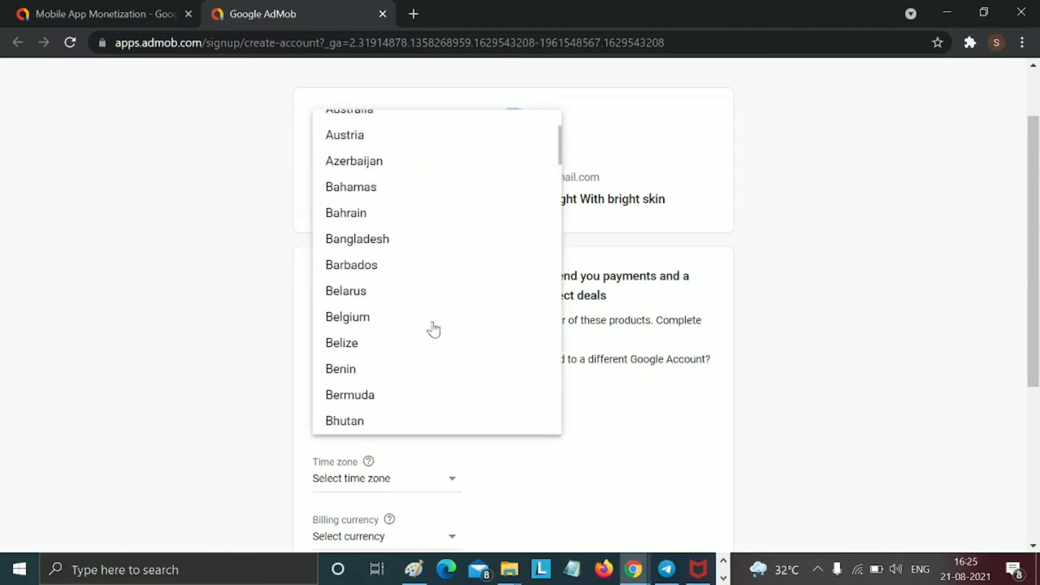
scroll(439, 347, "down", 7)
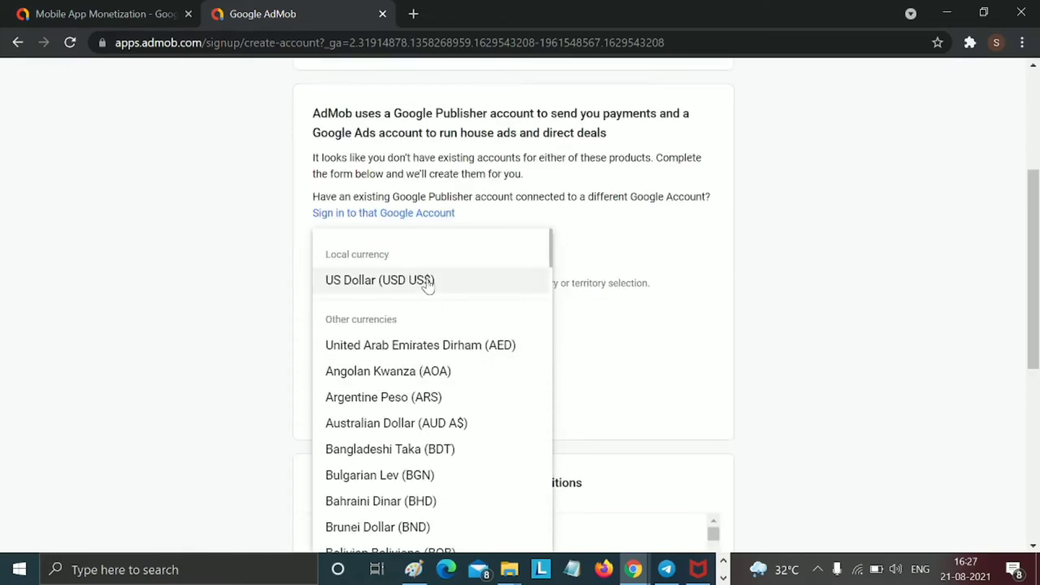
left_click(428, 284)
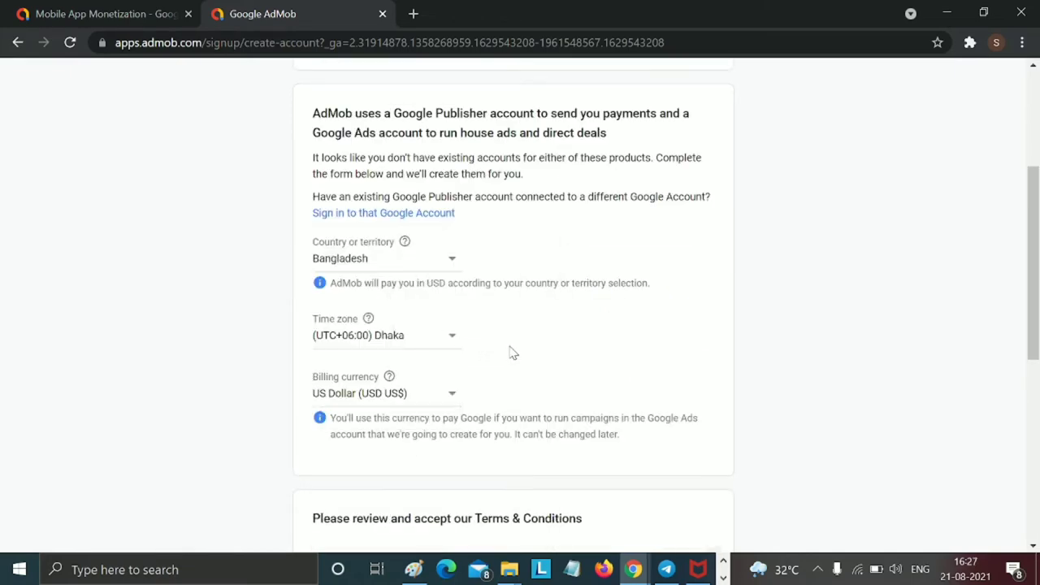
Accept the AdSense terms and create the AdMob account
scroll(529, 351, "down", 10)
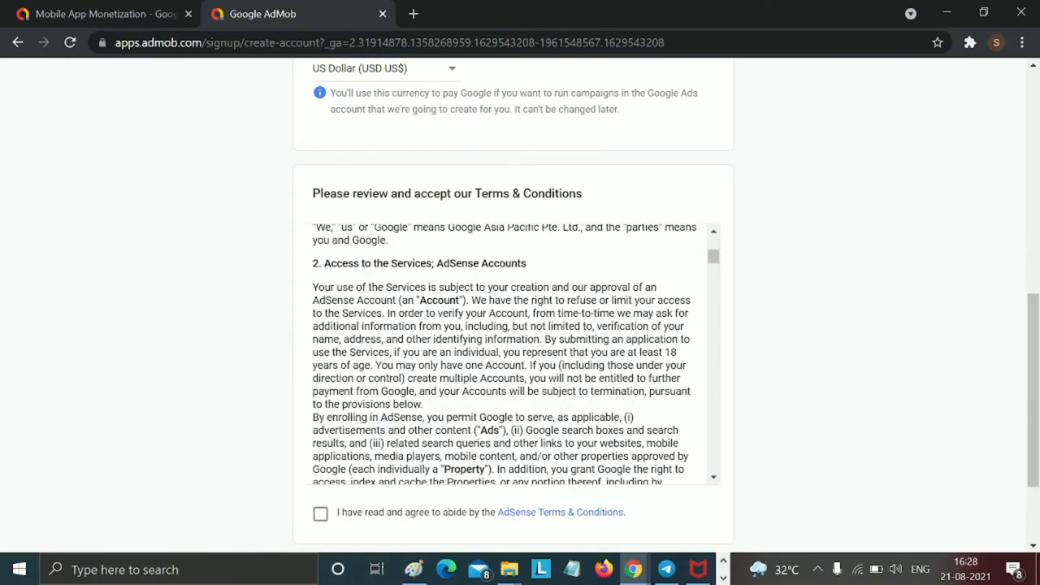
left_click(320, 515)
scroll(773, 389, "up", 3)
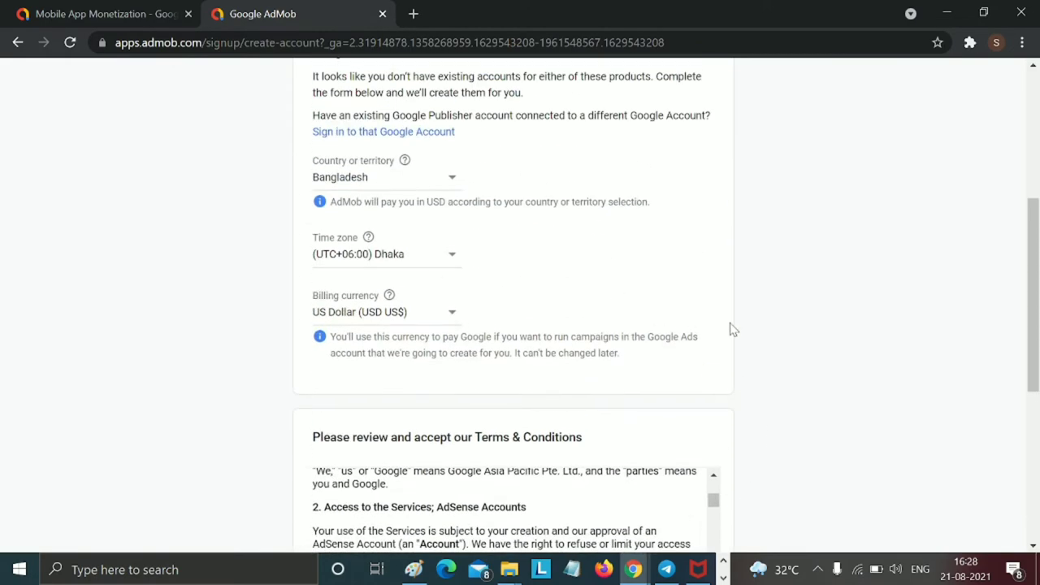
scroll(733, 329, "down", 3)
scroll(732, 328, "down", 2)
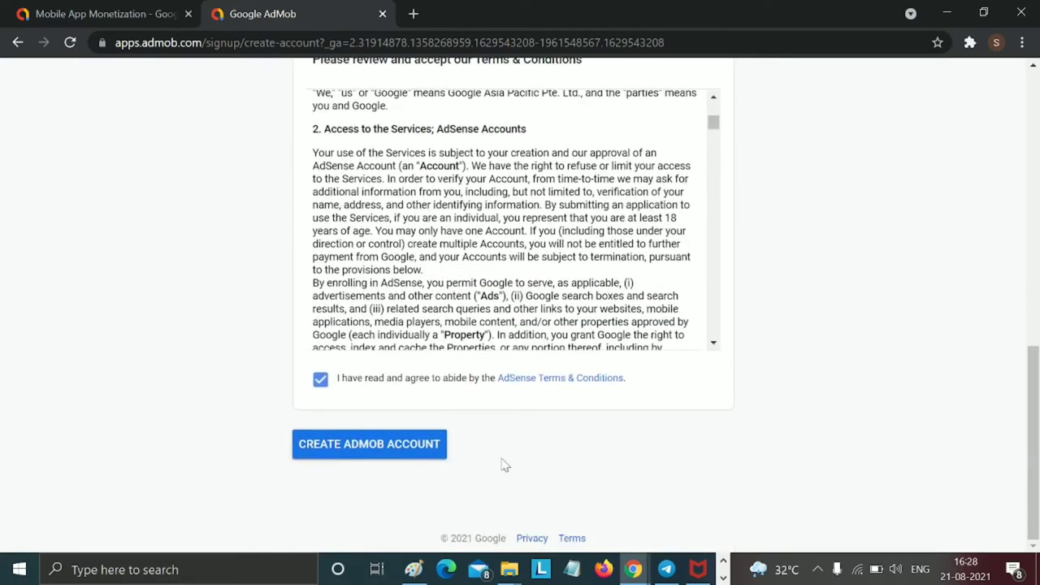
left_click(383, 448)
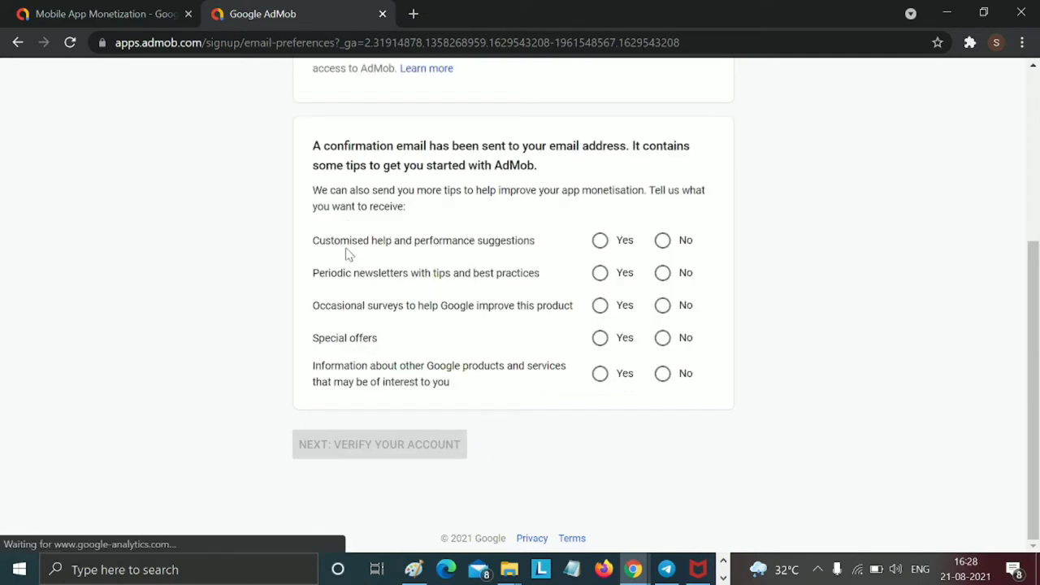
Answer Yes to help, surveys and Google product info, No to newsletters and offers, then continue to verification
scroll(713, 258, "up", 3)
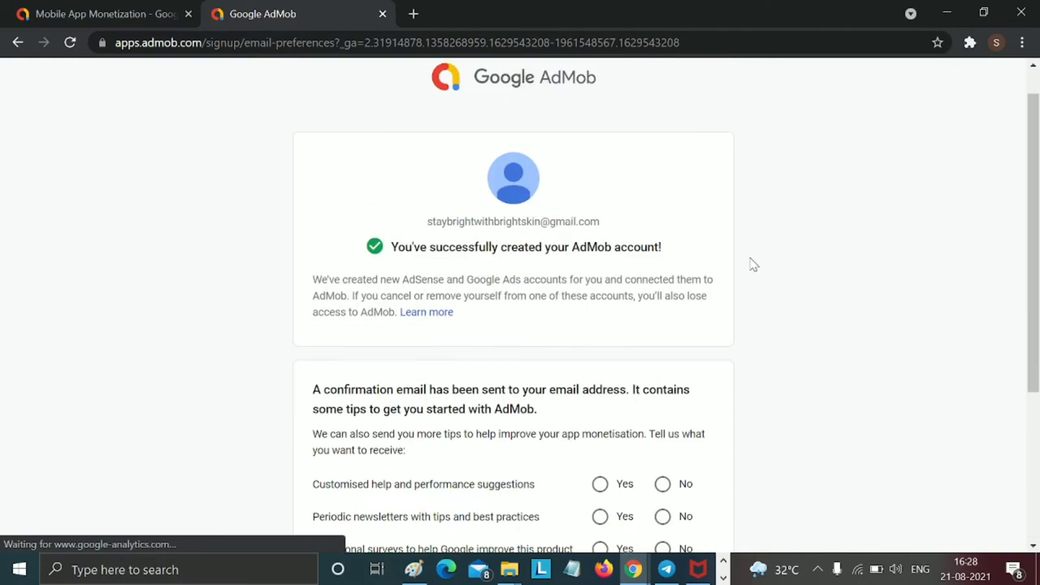
scroll(749, 262, "up", 1)
scroll(749, 261, "down", 3)
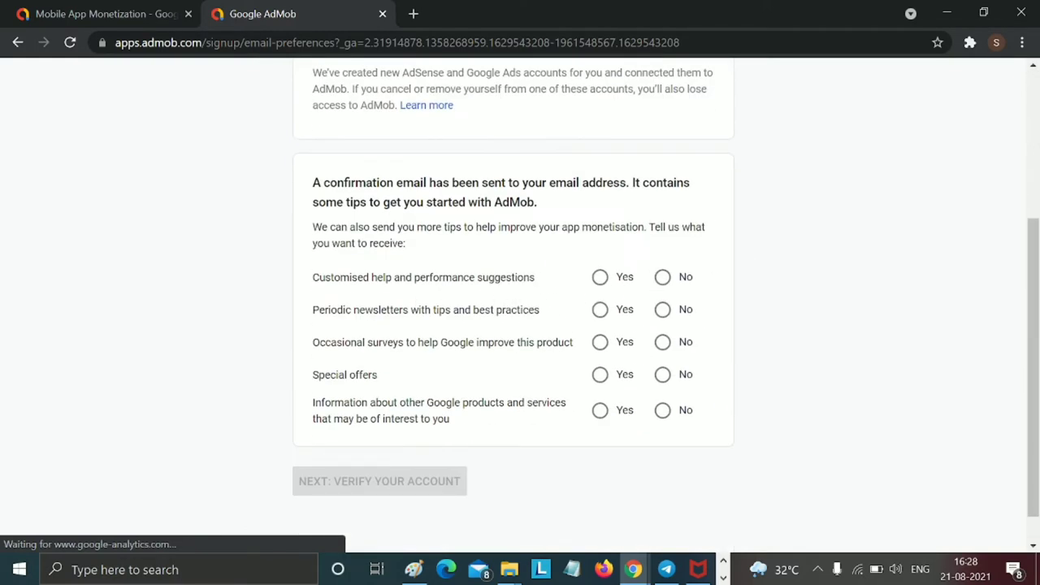
left_click(600, 278)
left_click(662, 310)
left_click(600, 343)
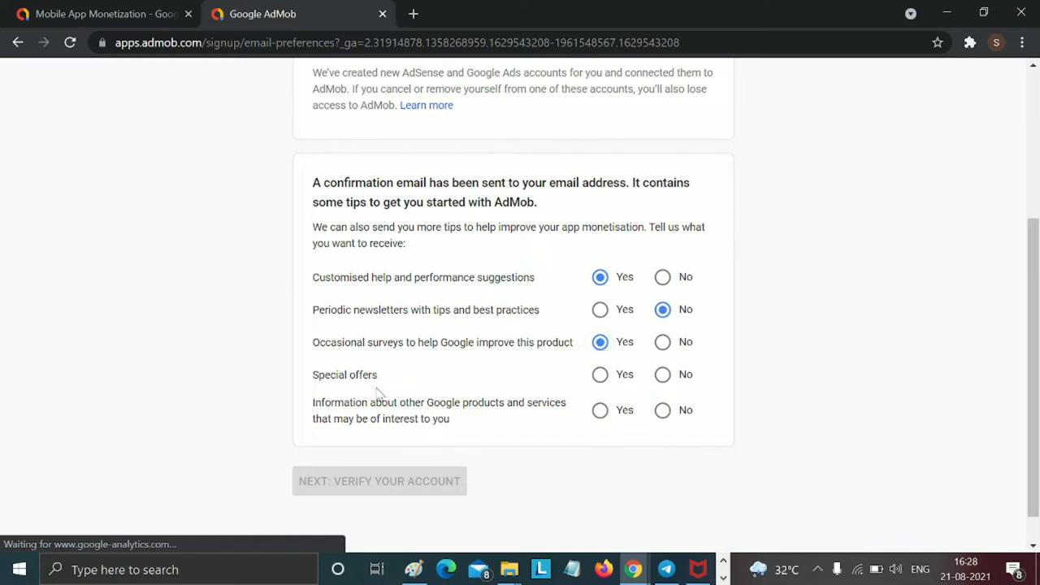
left_click(662, 375)
scroll(715, 388, "down", 1)
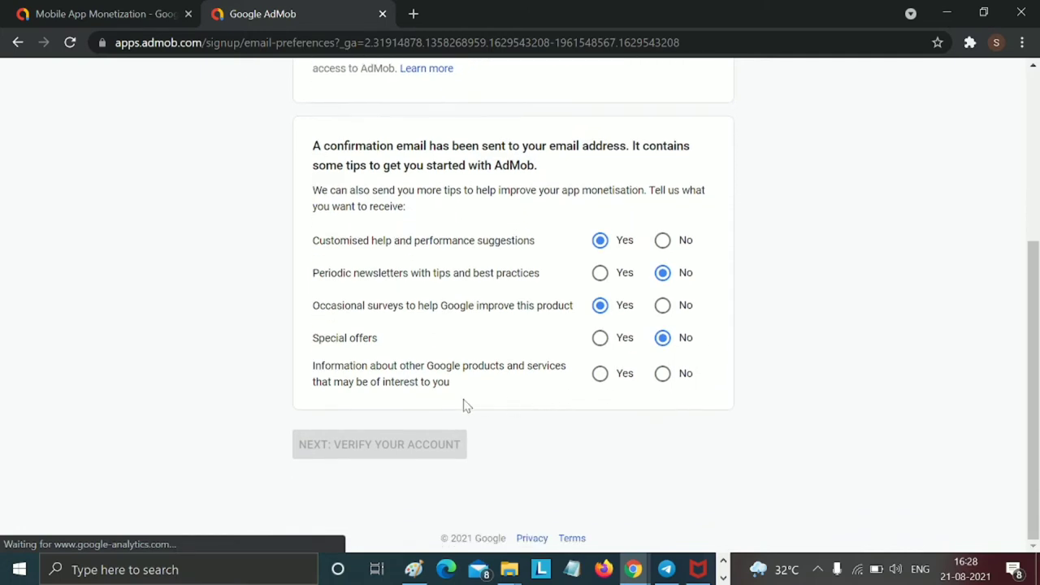
left_click(599, 375)
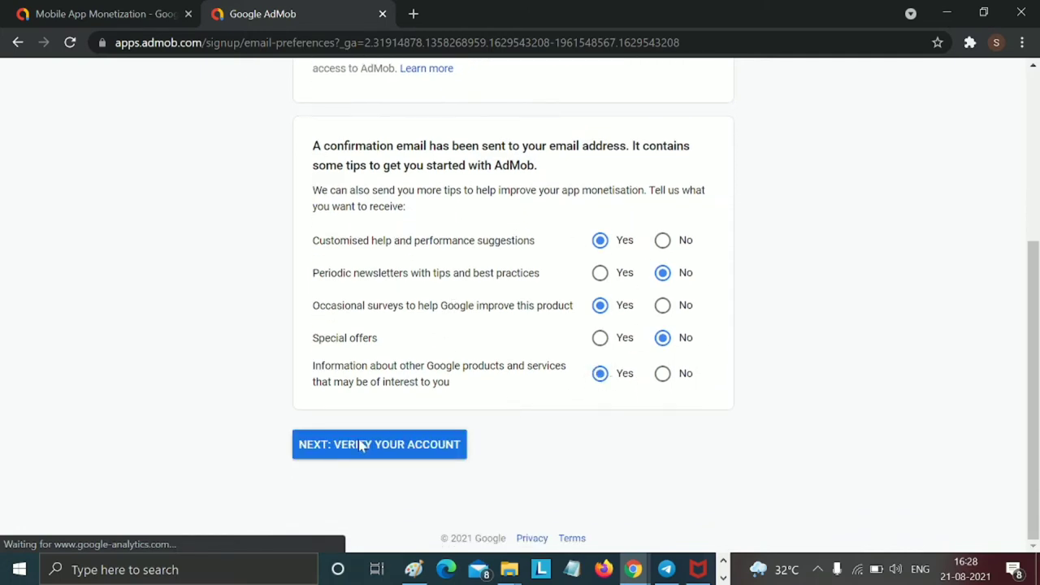
left_click(335, 443)
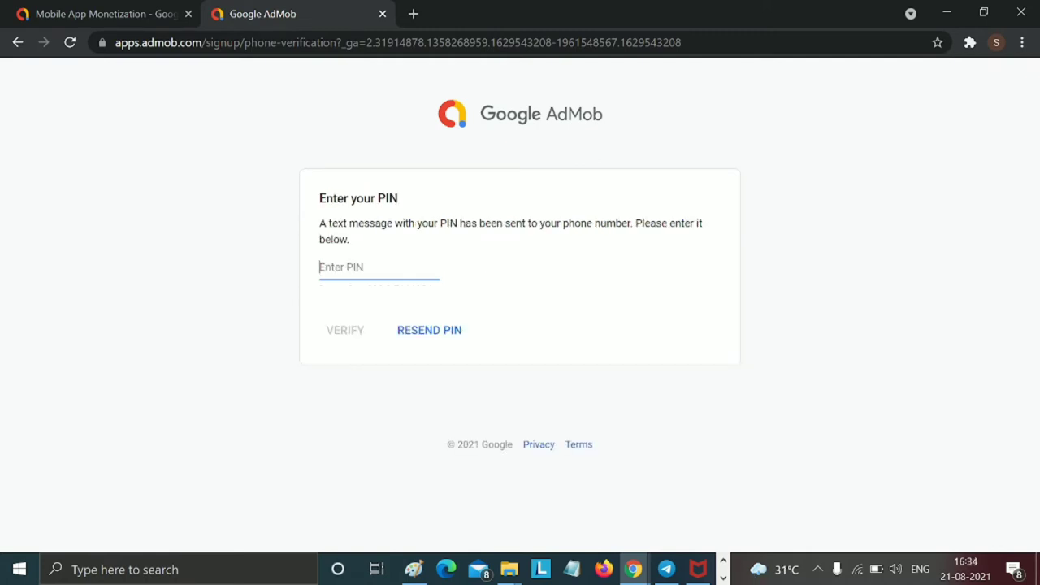
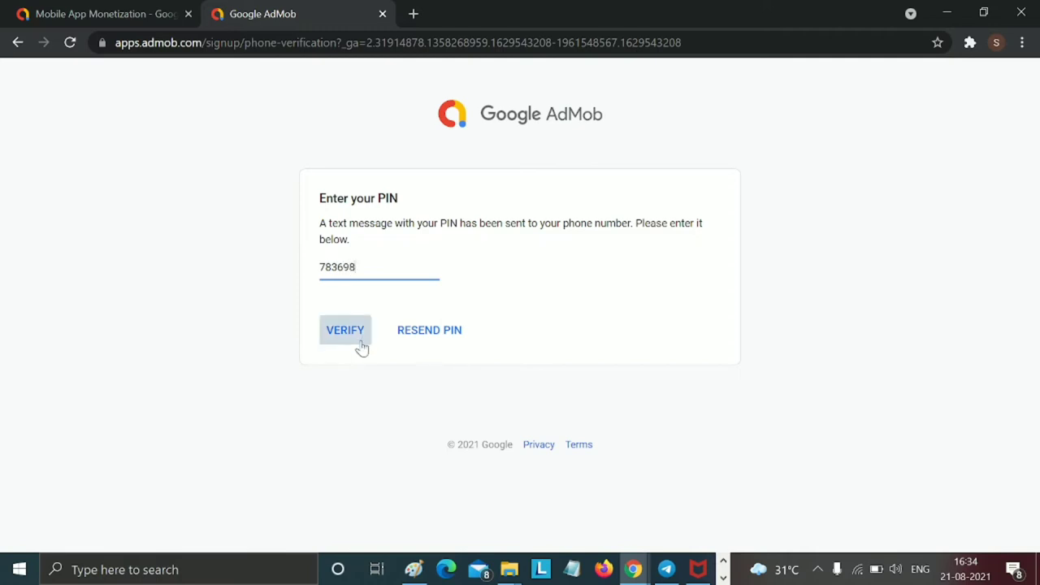
Enter the texted PIN, verify the account, and continue to the AdMob dashboard
left_click(360, 339)
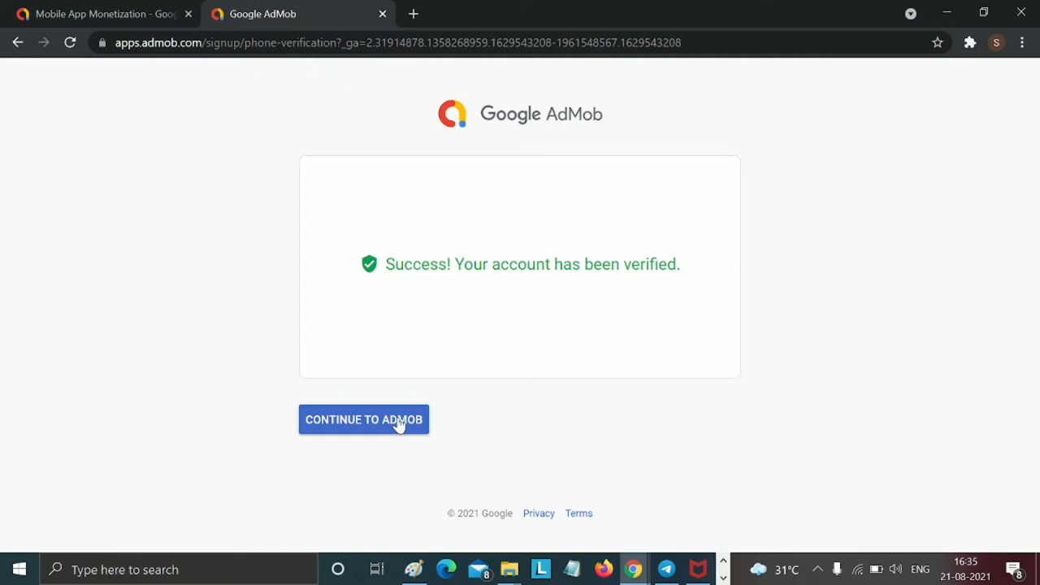
left_click(398, 424)
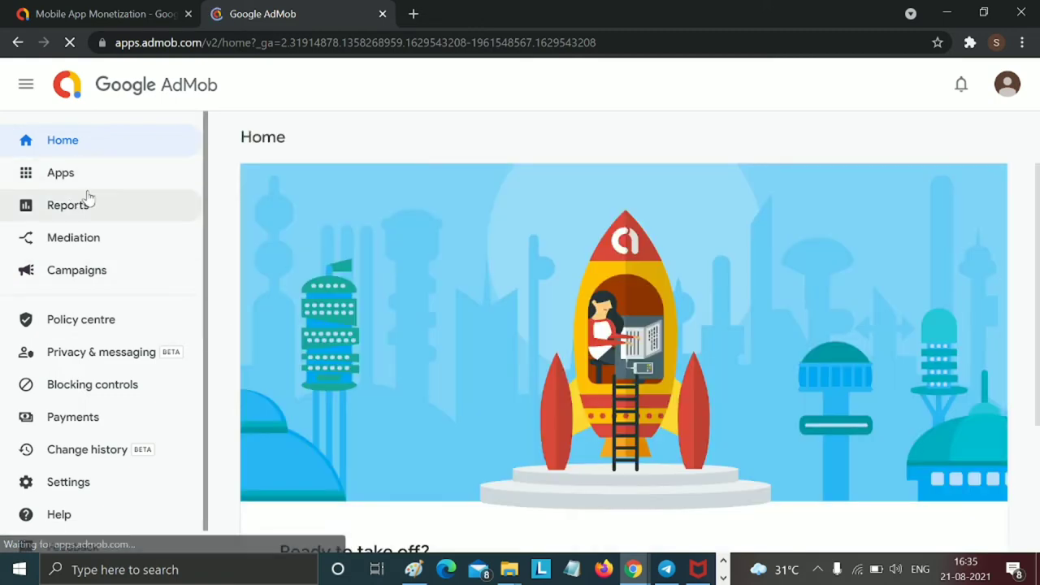
Go from the Home dashboard to the Payments page
scroll(446, 331, "down", 3)
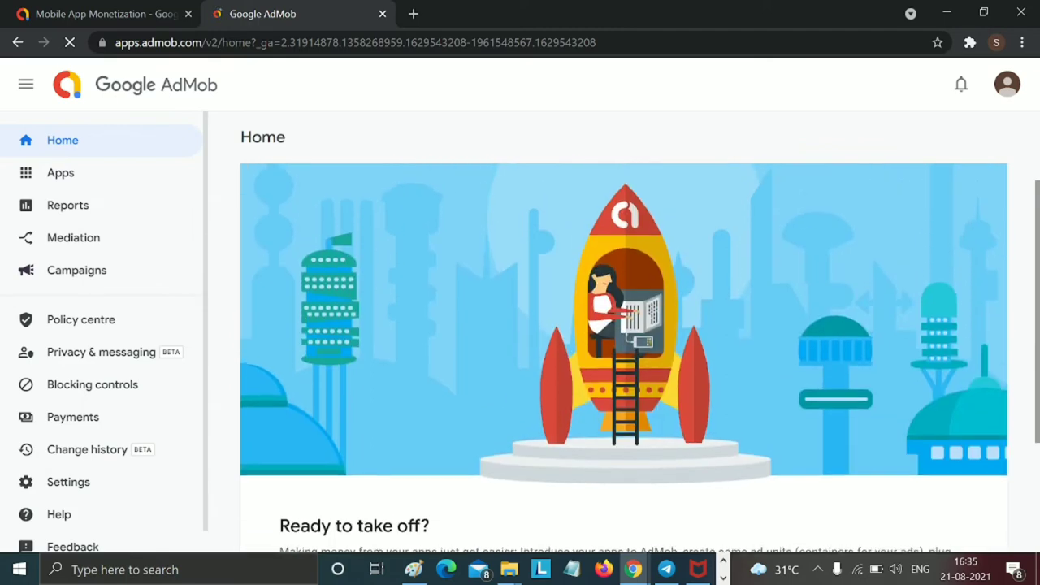
scroll(126, 480, "down", 1)
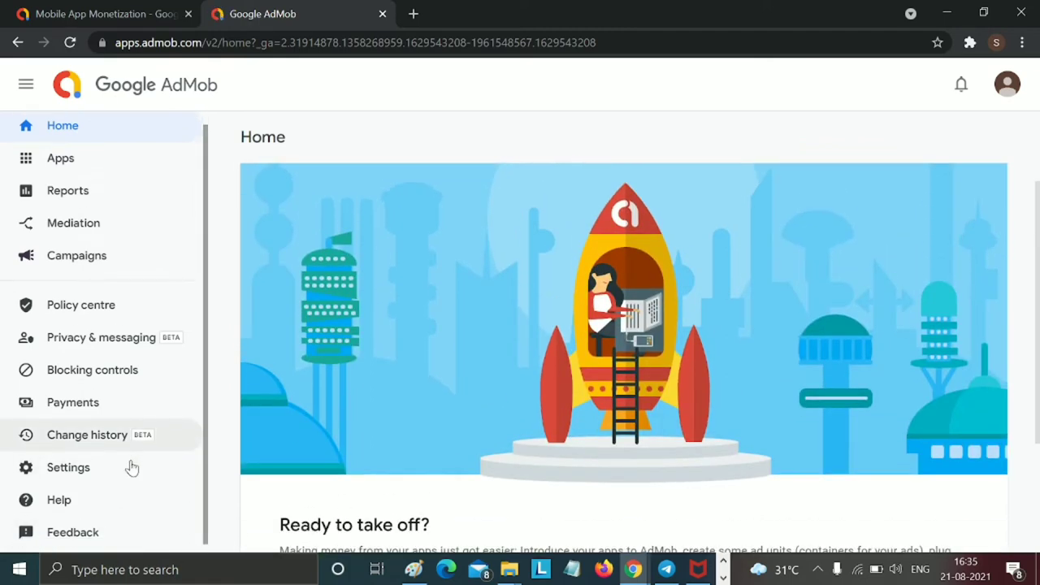
left_click(116, 407)
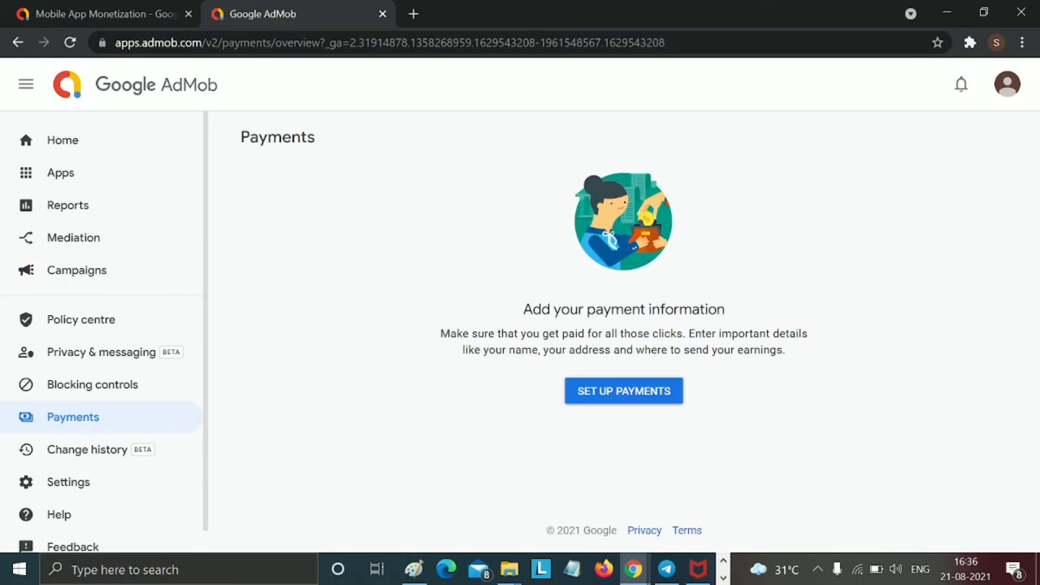
Set up payment details and submit the payment address form
left_click(606, 392)
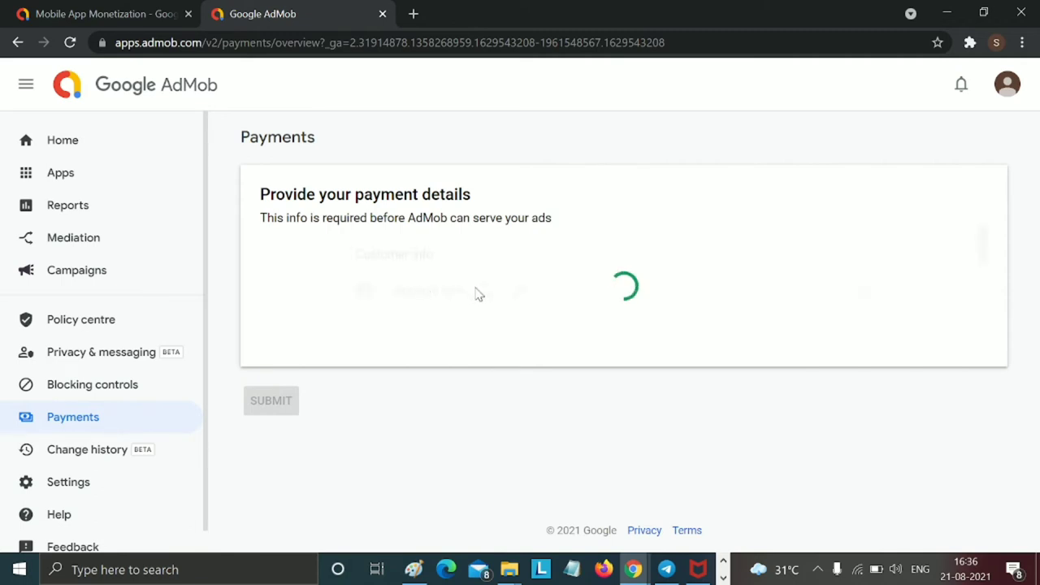
scroll(470, 395, "down", 4)
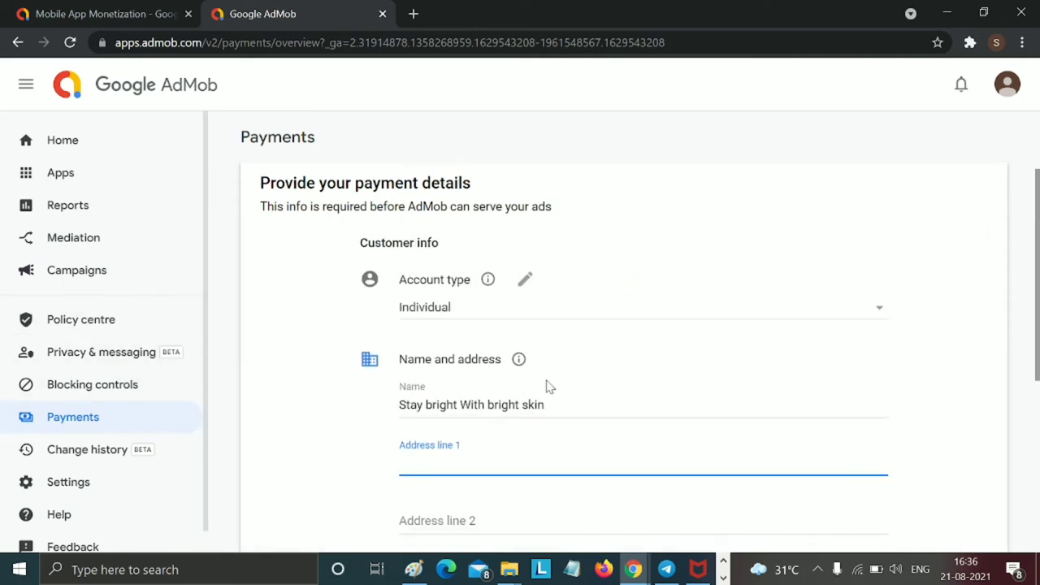
scroll(448, 439, "up", 4)
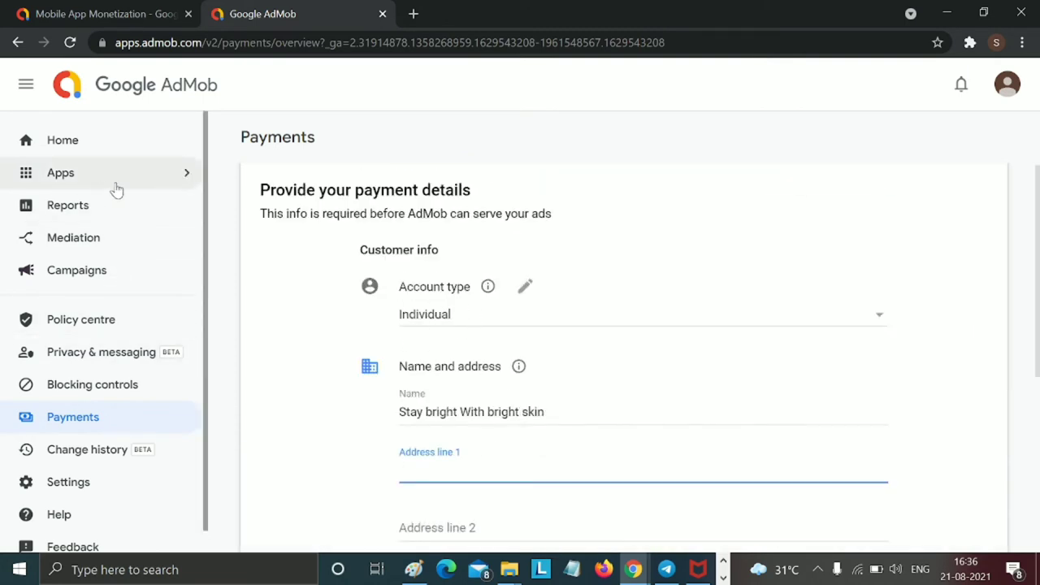
scroll(685, 387, "down", 1)
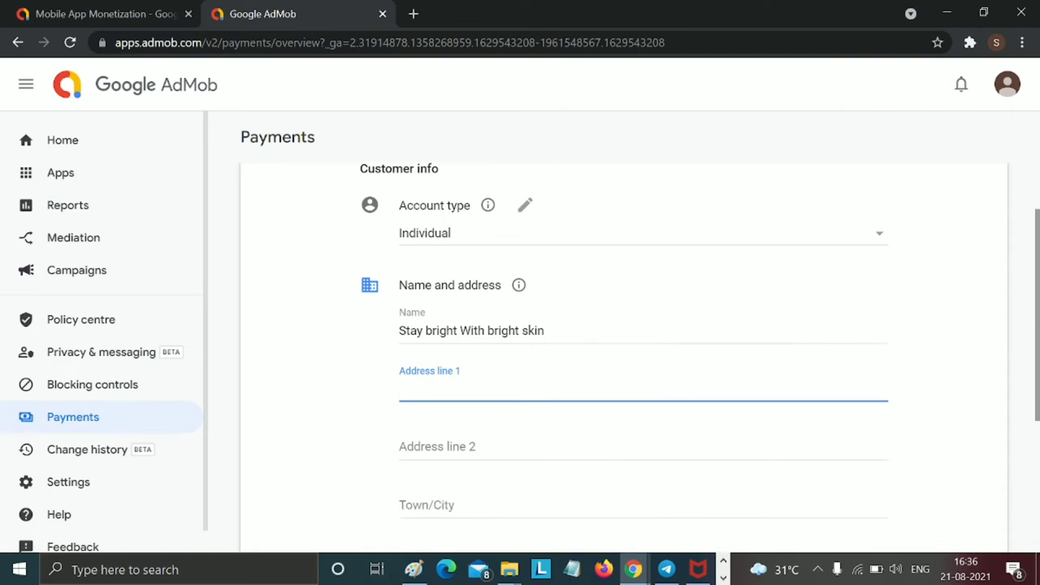
key("Down")
left_click(328, 385)
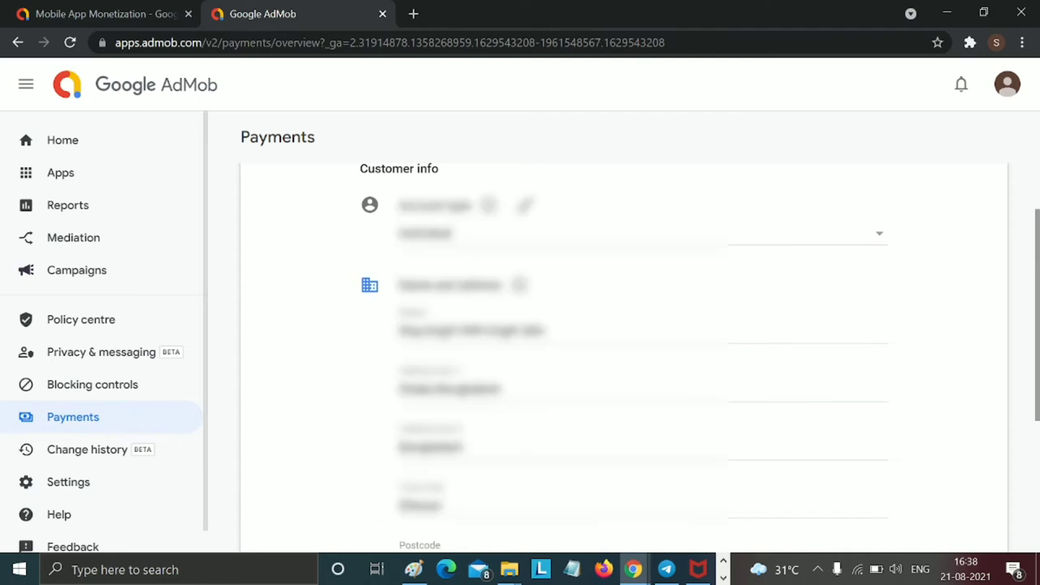
scroll(685, 357, "down", 1)
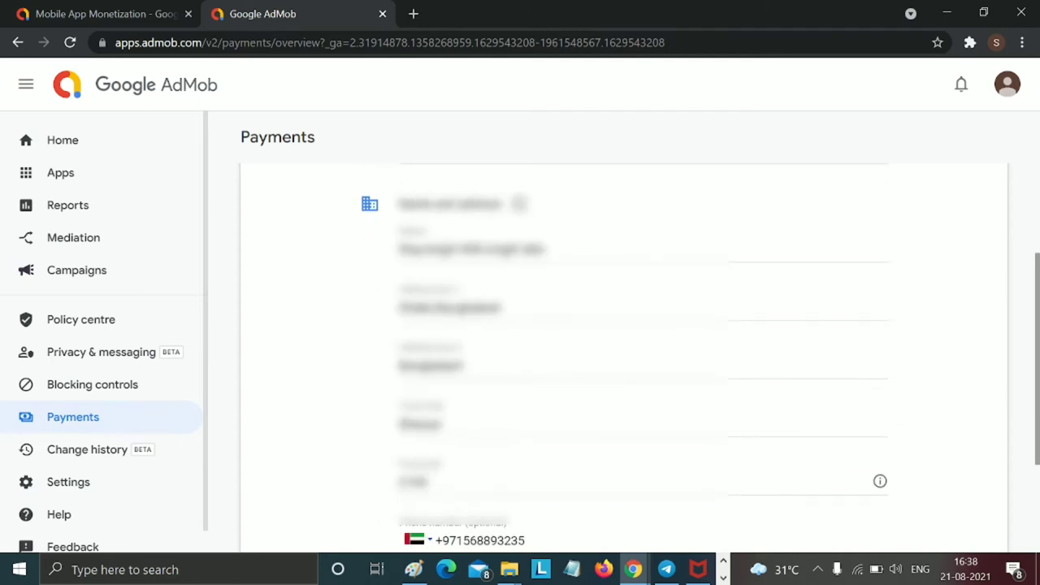
scroll(397, 442, "down", 2)
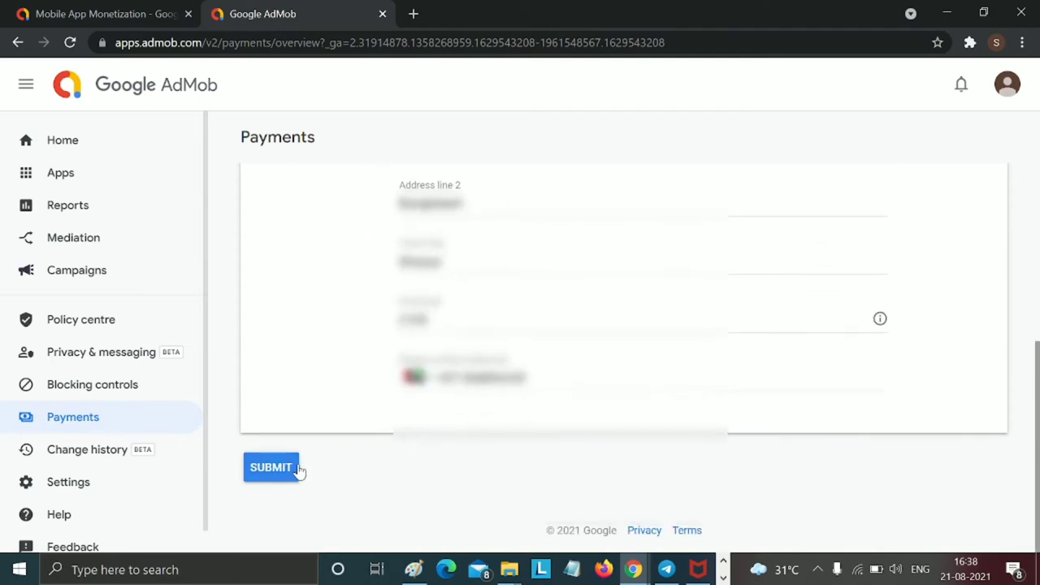
left_click(298, 470)
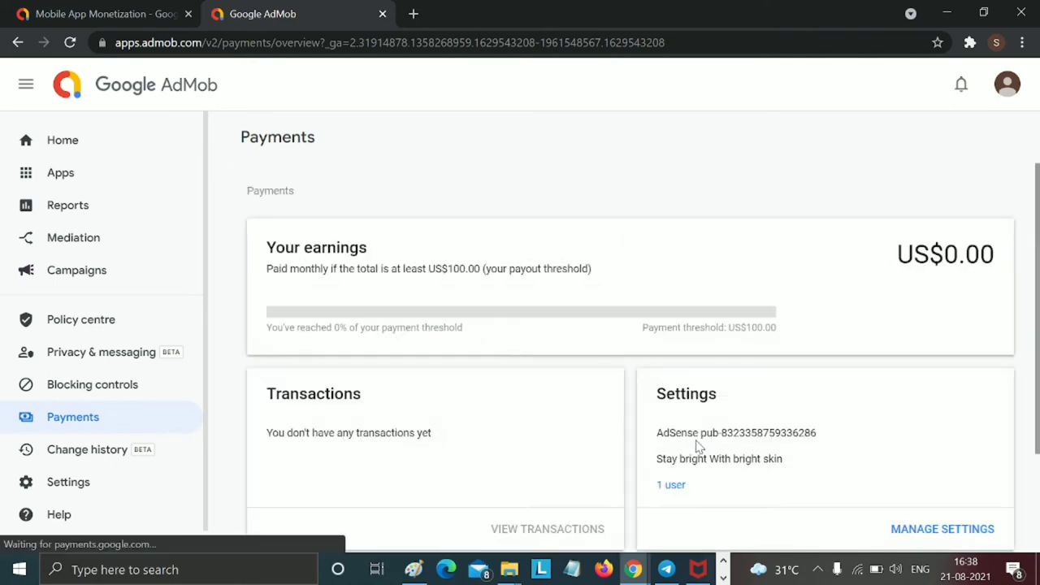
Open the All Apps list from the left navigation
scroll(631, 407, "down", 2)
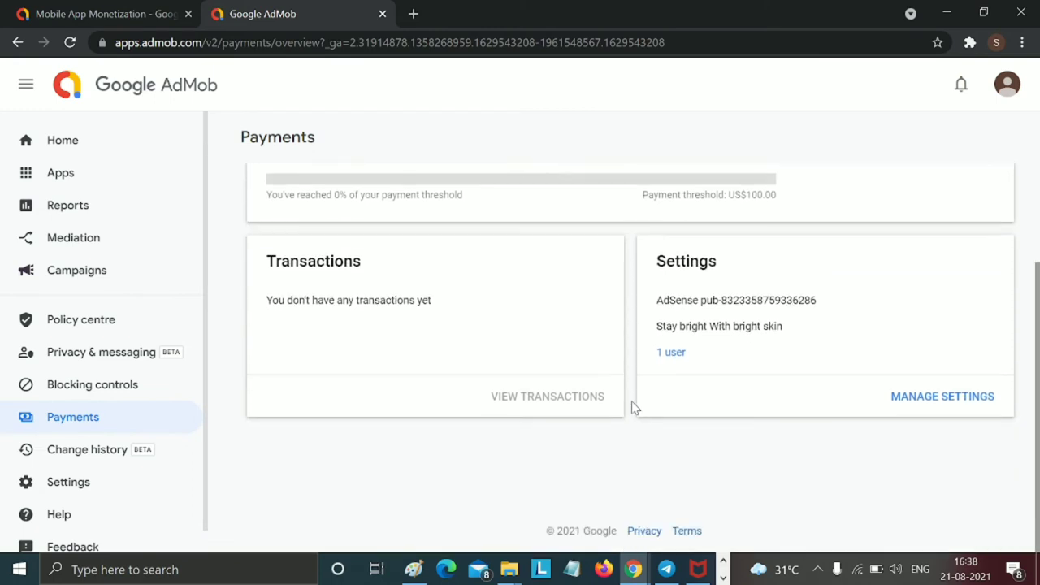
scroll(615, 453, "up", 2)
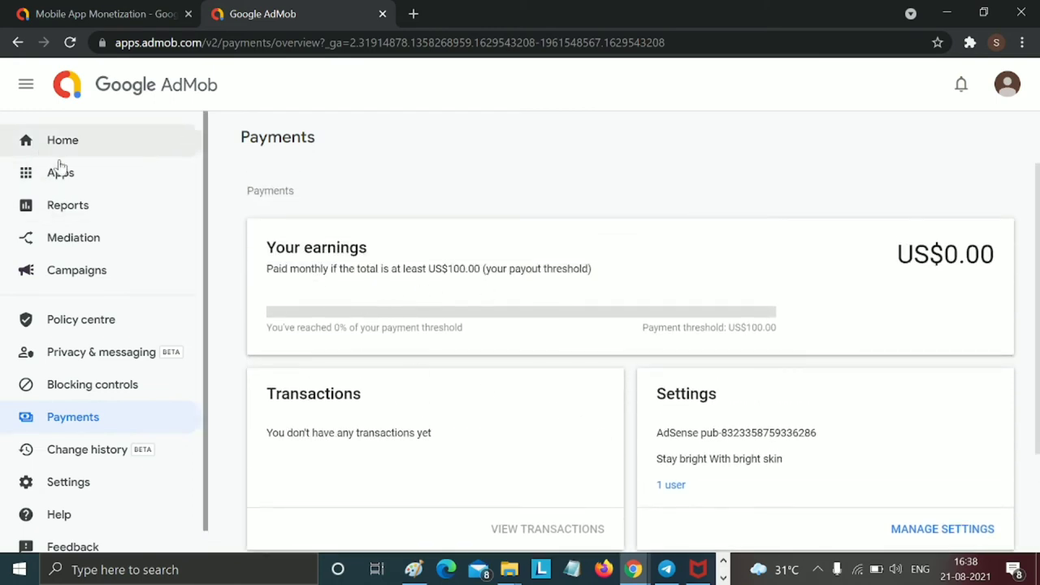
left_click(87, 180)
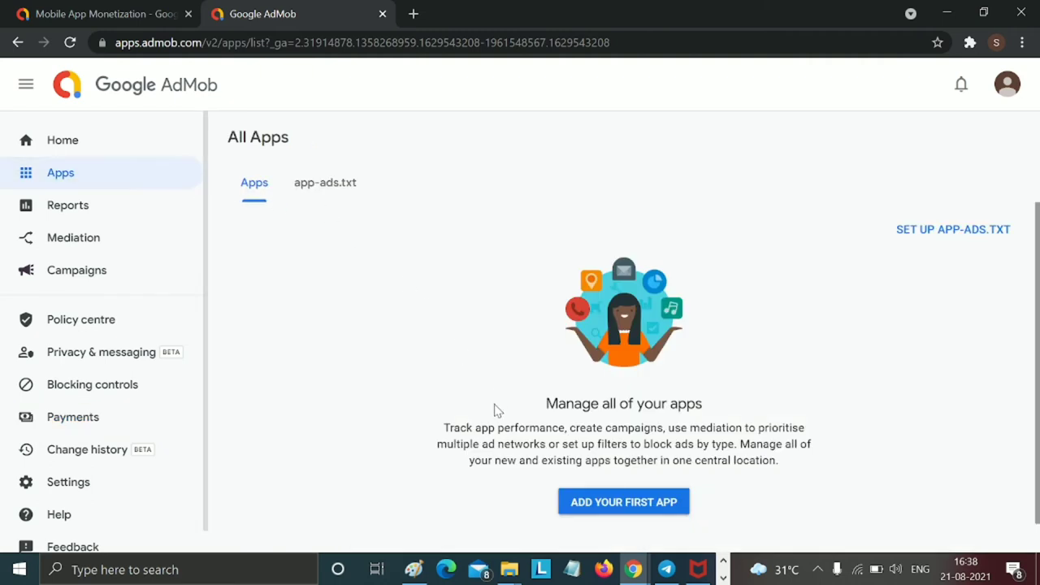
Add an Android app named 'ad1', not listed on a store, and open its overview
left_click(583, 510)
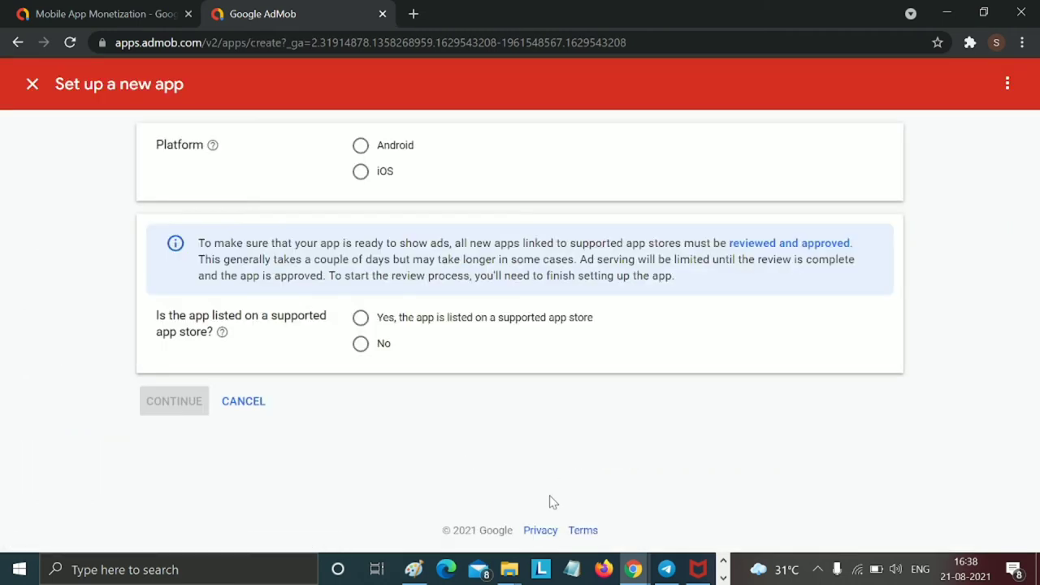
left_click(363, 147)
left_click(363, 343)
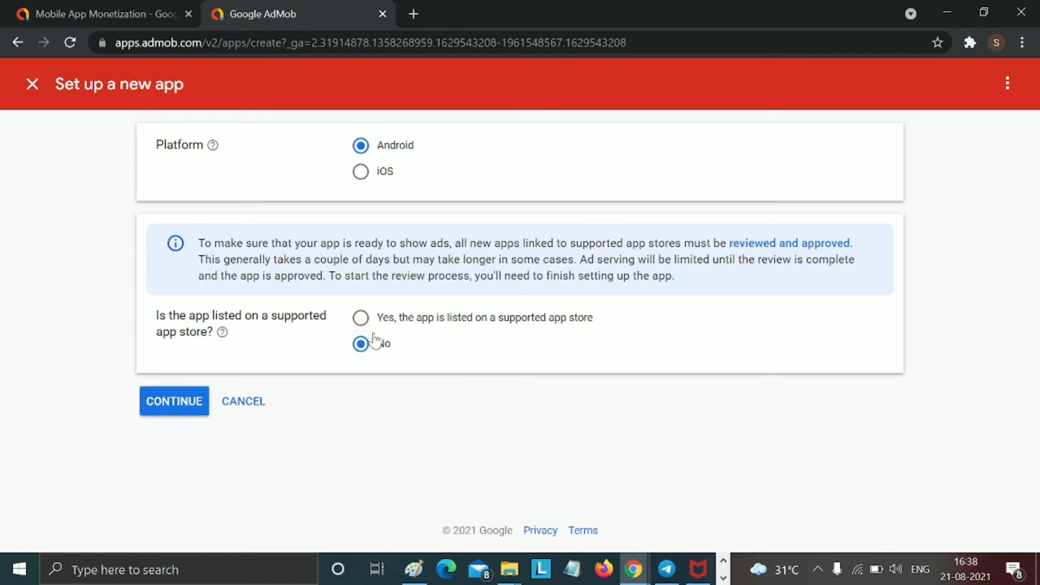
left_click(188, 413)
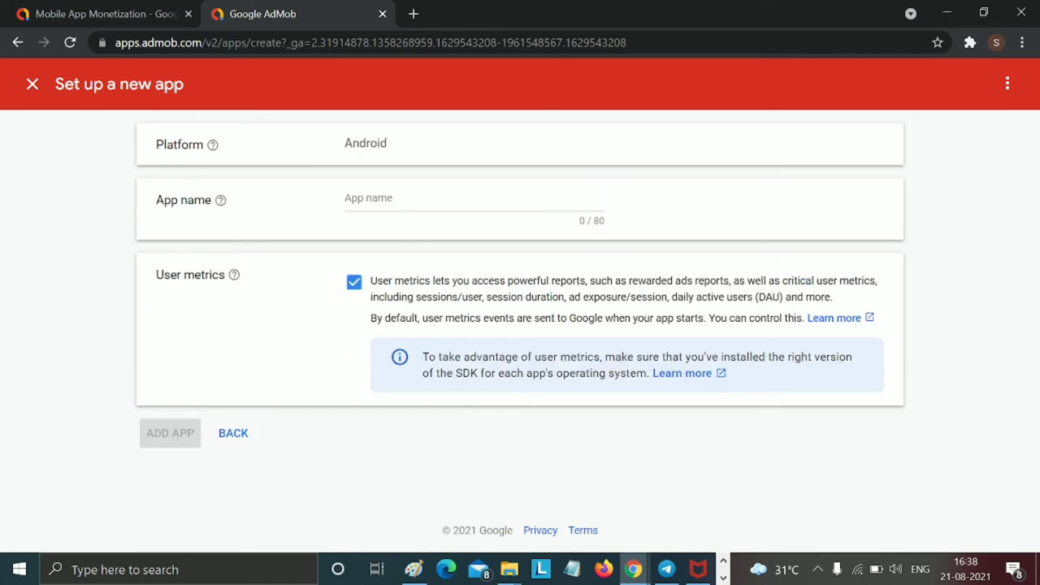
left_click(403, 208)
type("ad1")
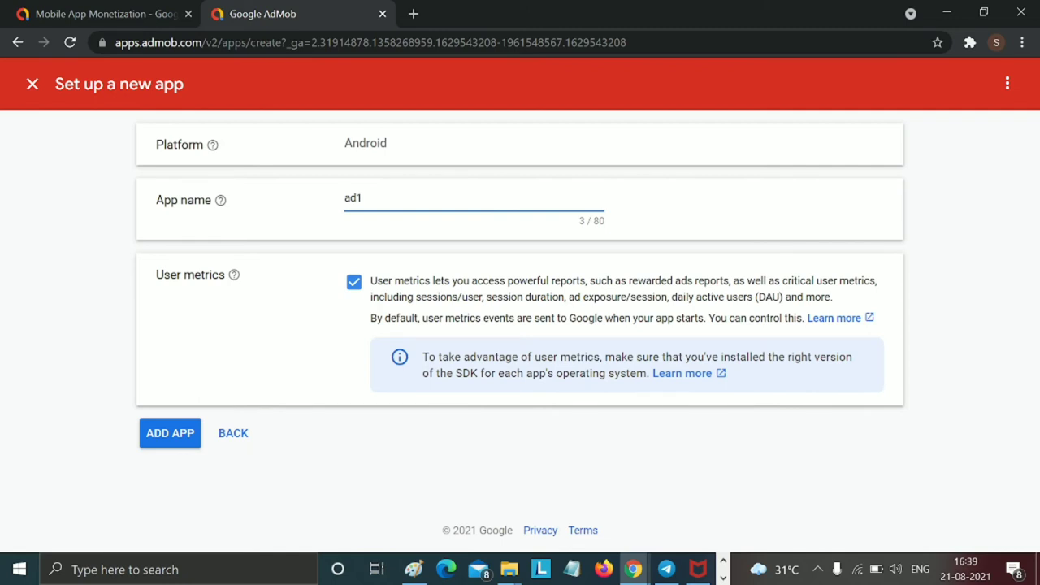
left_click(180, 434)
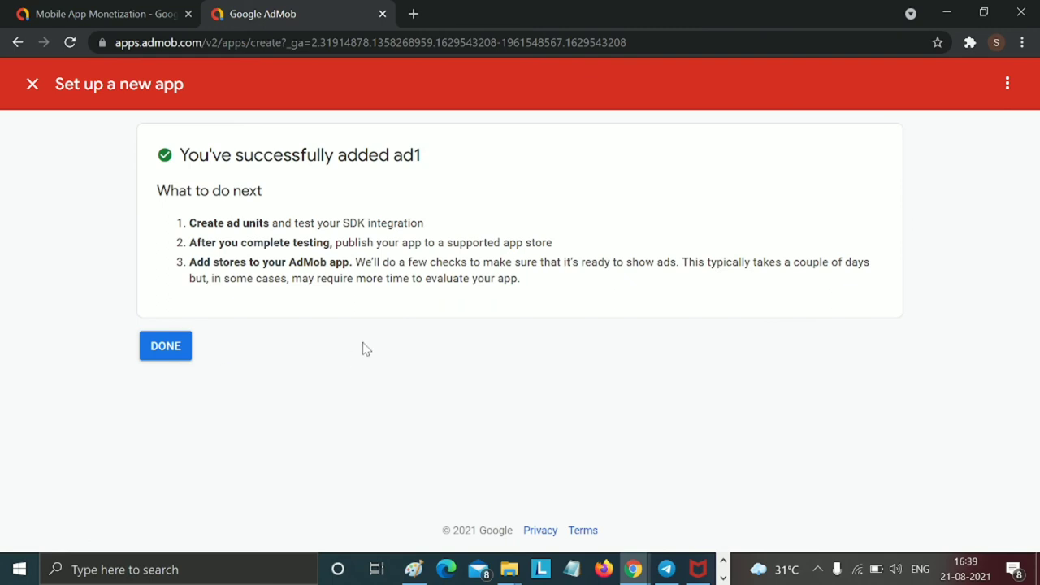
left_click(163, 353)
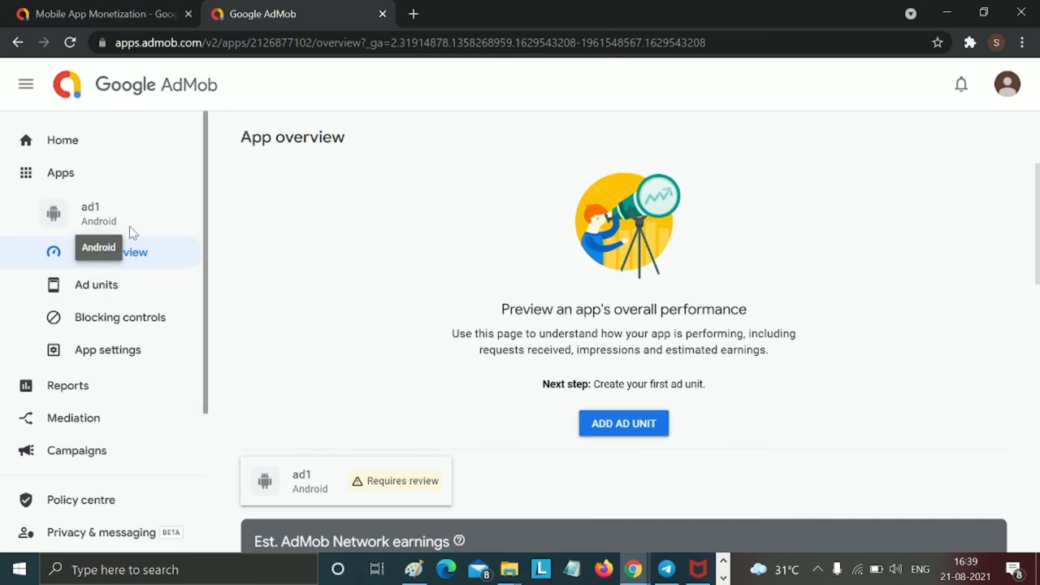
In App settings, change the app name from 'ad1' to 'Selfpower bd' and save
left_click(105, 353)
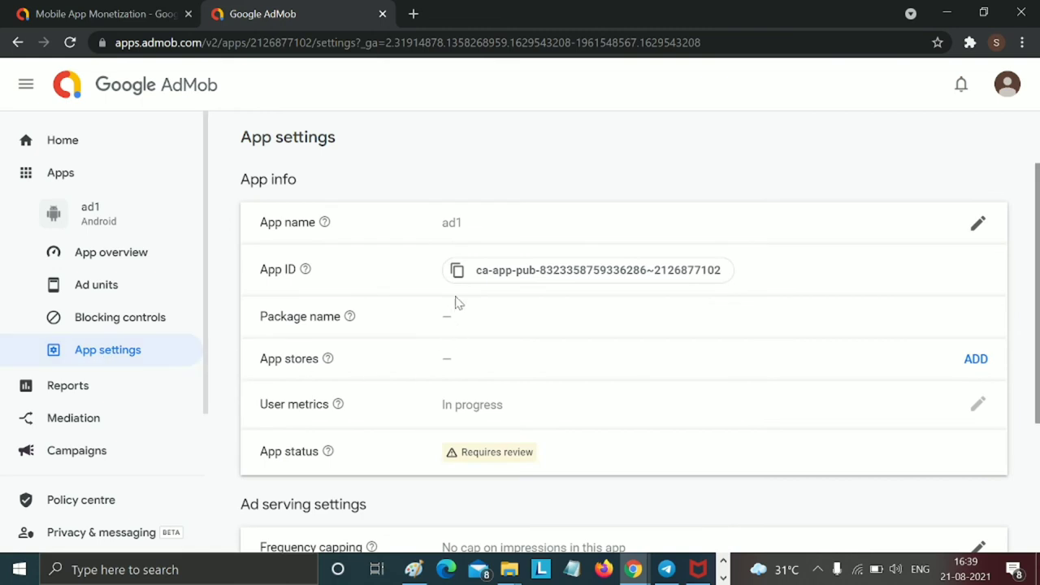
left_click(977, 225)
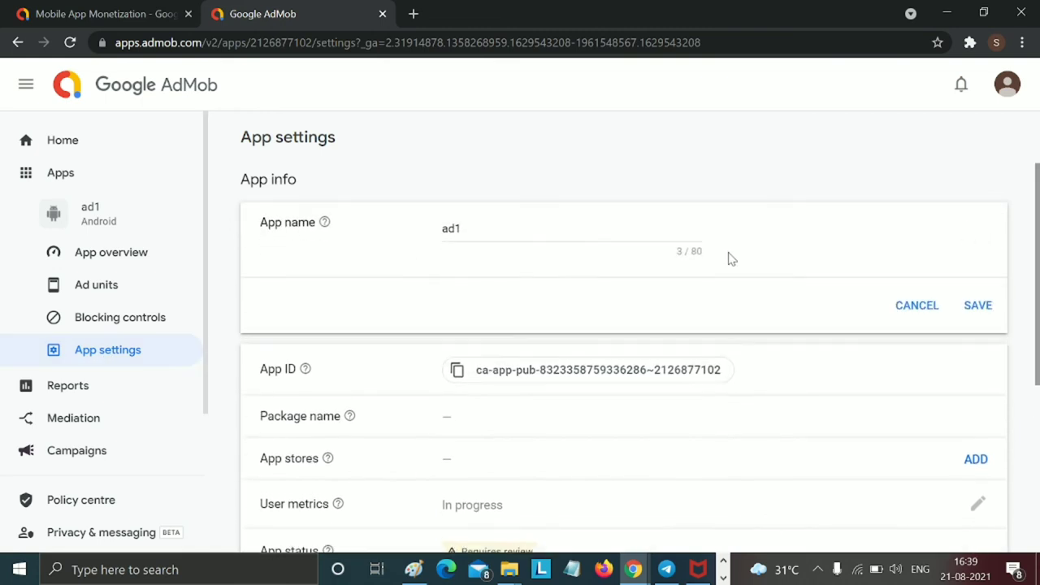
left_click(476, 245)
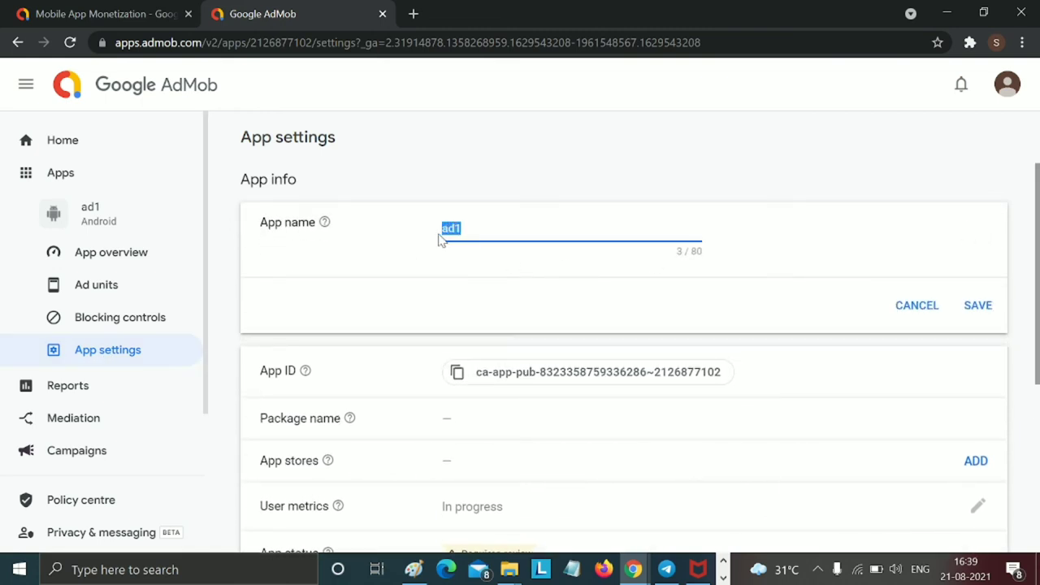
key("BackSpace")
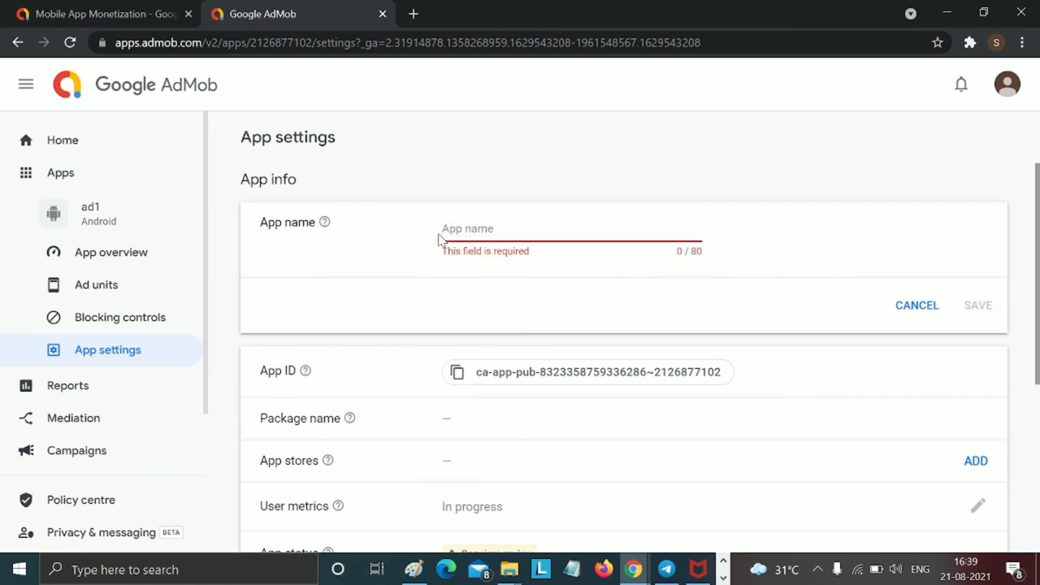
type("Selfpower bd")
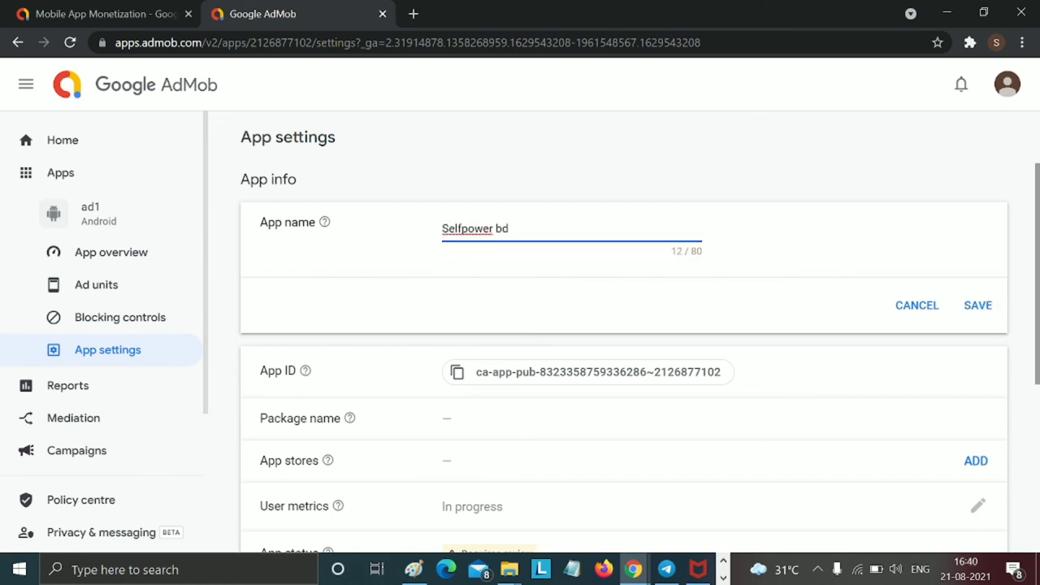
scroll(602, 309, "down", 3)
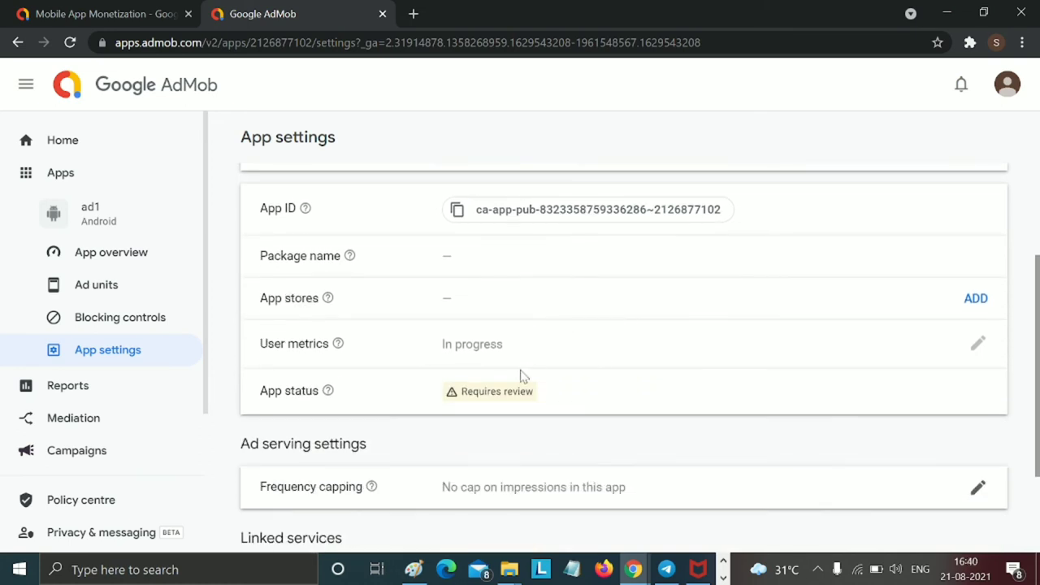
scroll(601, 405, "down", 2)
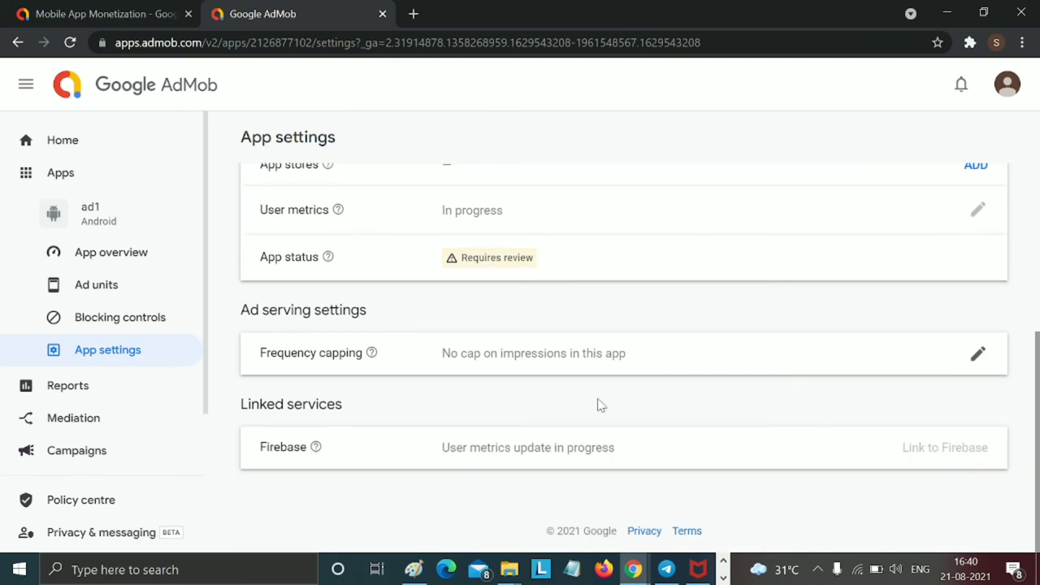
scroll(921, 417, "up", 5)
left_click(980, 307)
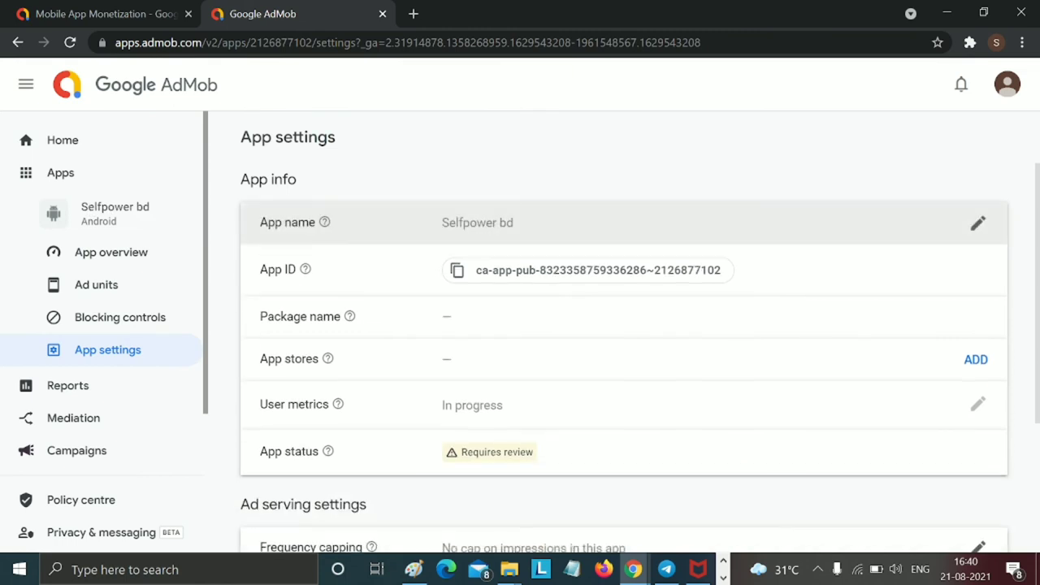
left_click(99, 287)
Create a Banner format ad unit named 'ad1' and return to the ad units list
left_click(623, 423)
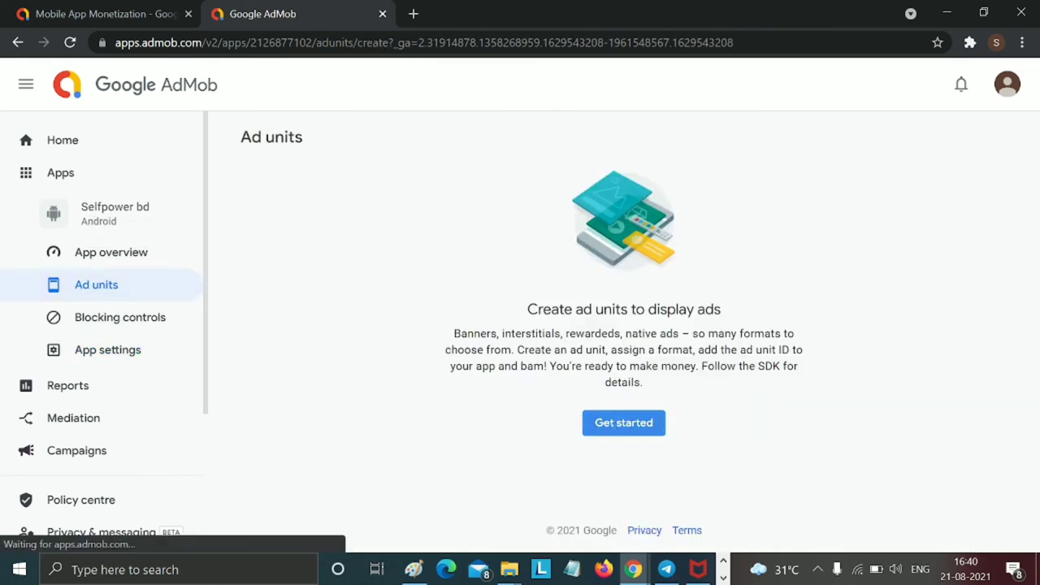
scroll(502, 310, "down", 3)
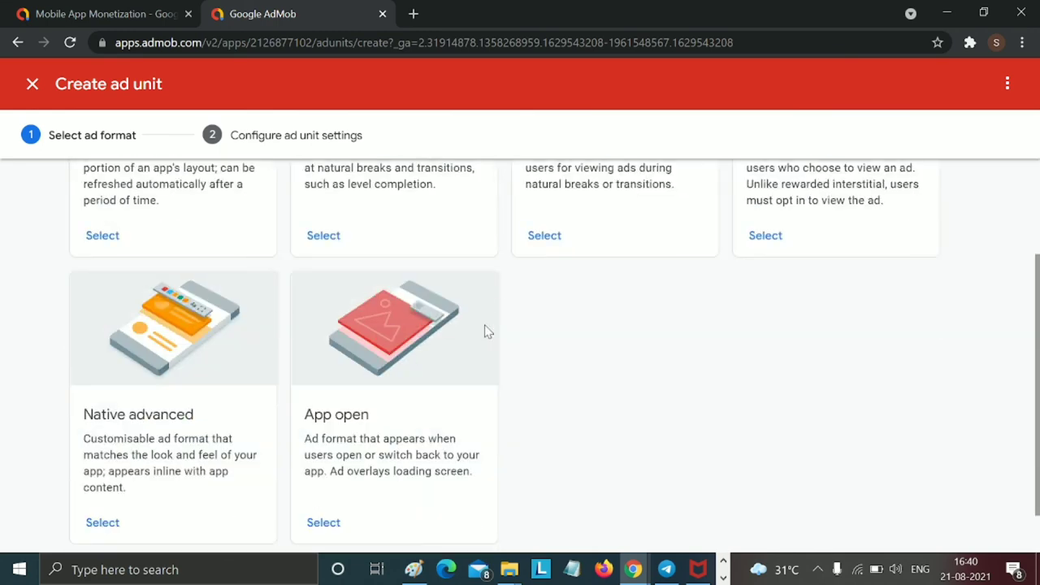
scroll(504, 325, "up", 3)
left_click(98, 479)
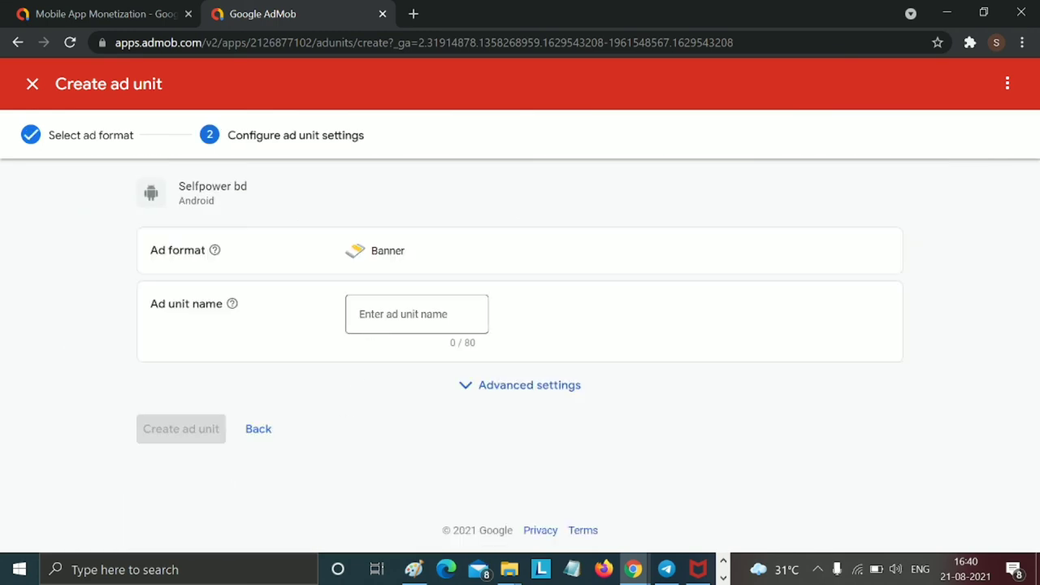
left_click(445, 321)
type("ad1")
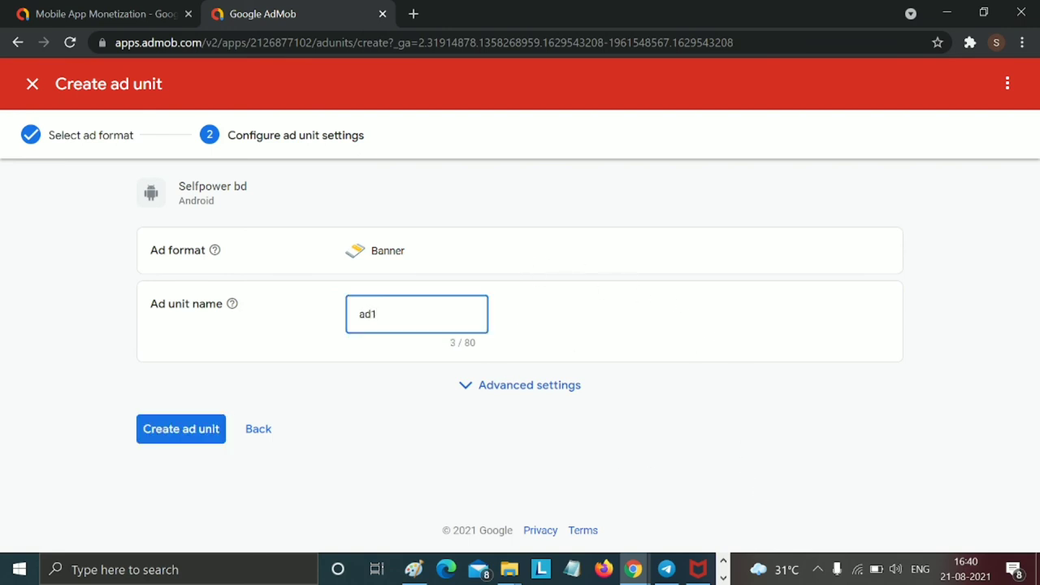
left_click(217, 428)
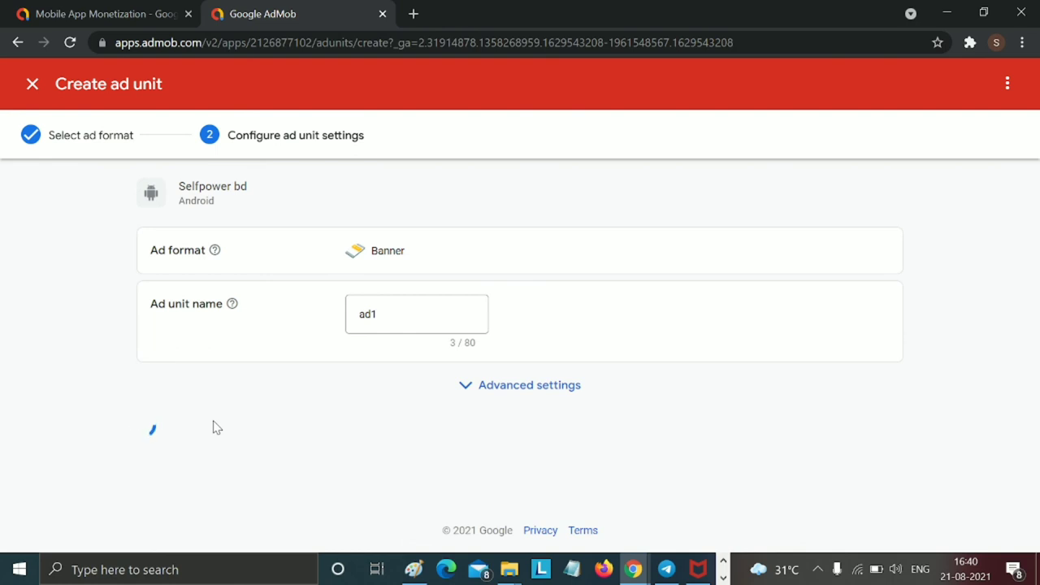
scroll(476, 464, "down", 2)
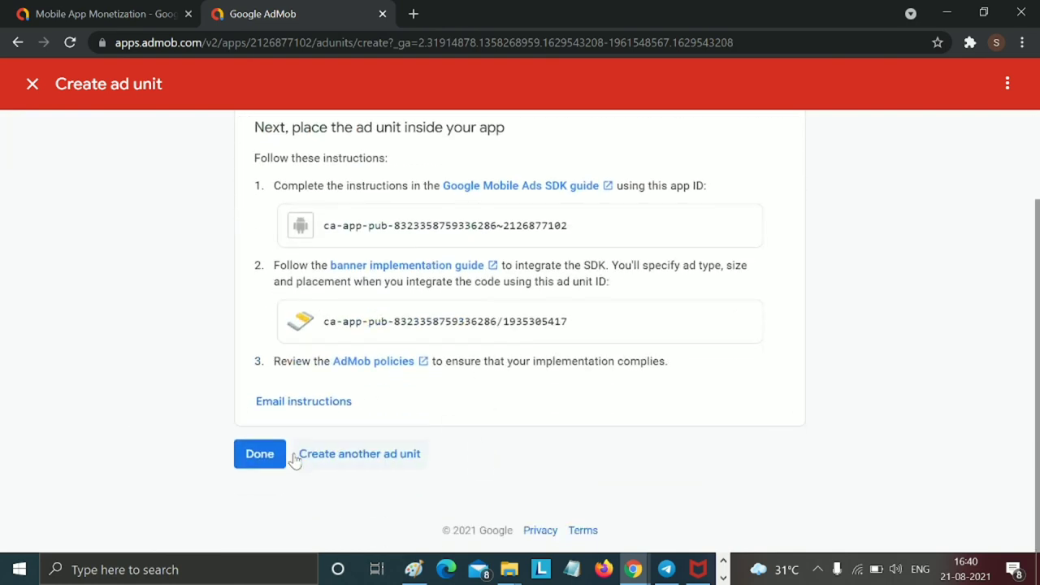
left_click(269, 457)
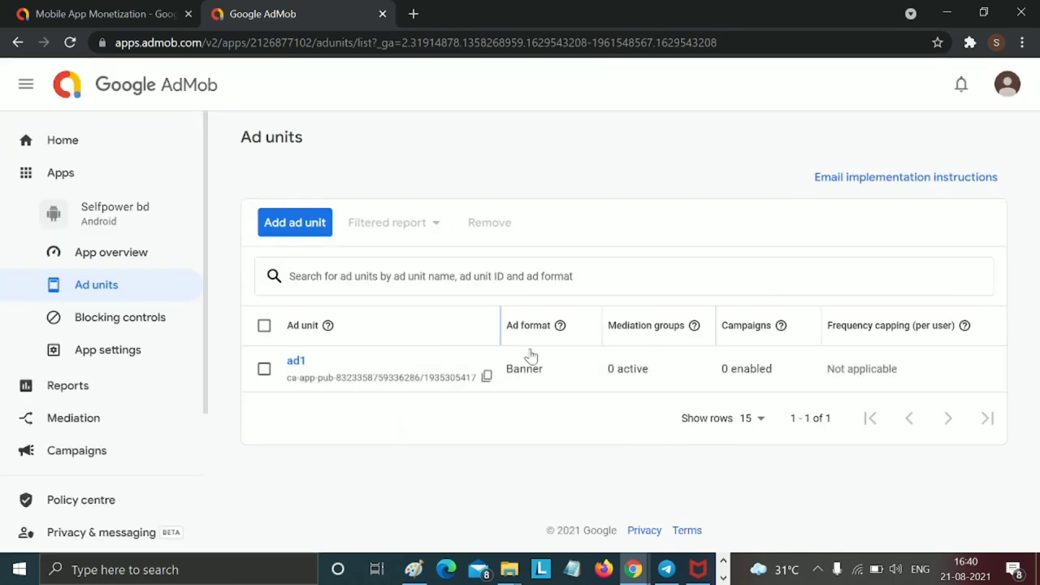
left_click(817, 569)
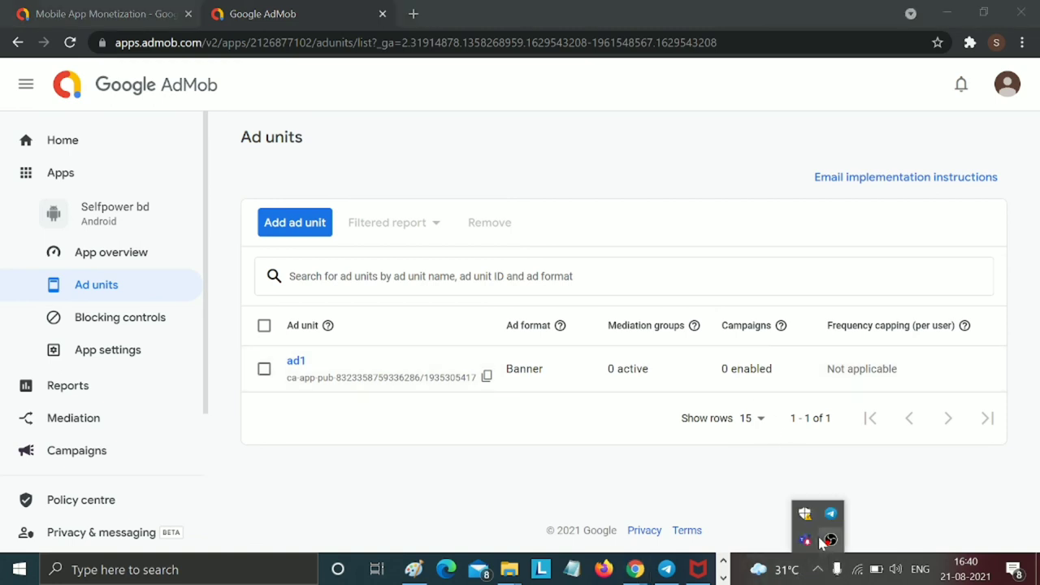